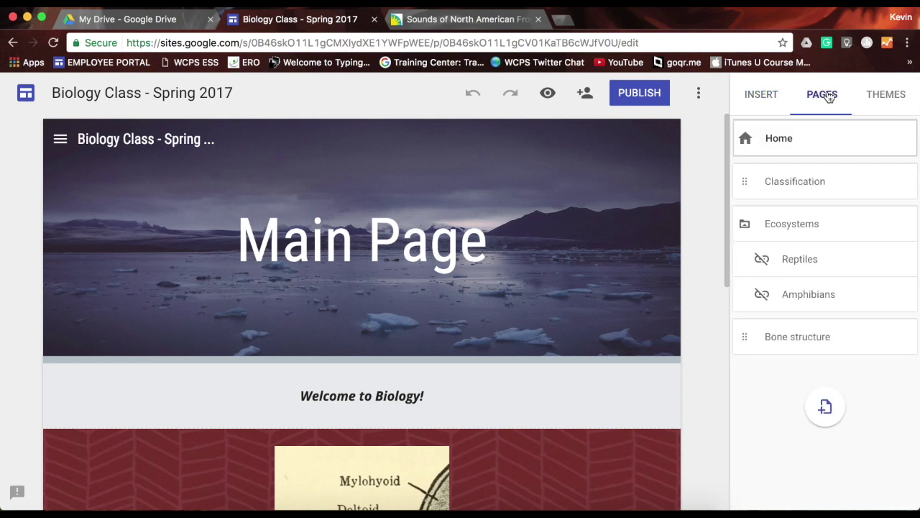
Open the Amphibians page under Ecosystems in the Biology Class site editor.
left_click(803, 300)
scroll(699, 303, "down", 2)
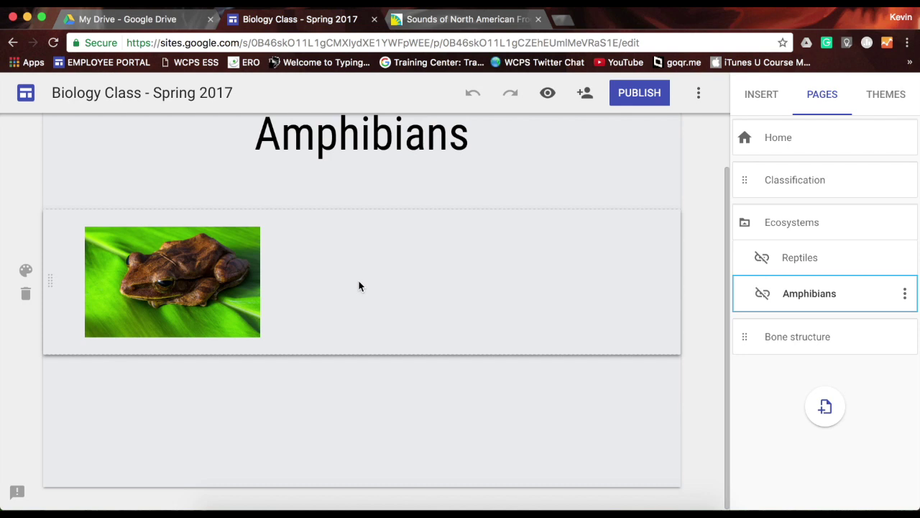
Choose URL from the frog section's insert wheel to bring up Embed from the web.
double_click(396, 294)
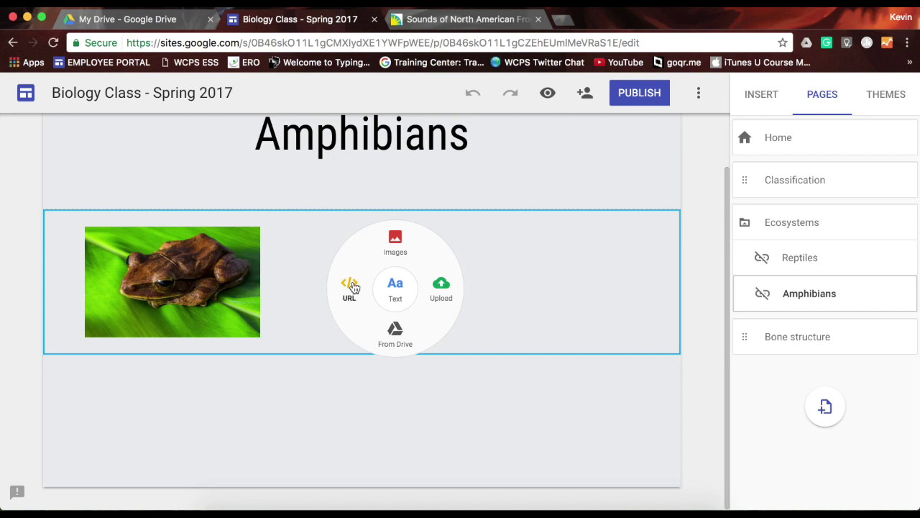
left_click(775, 92)
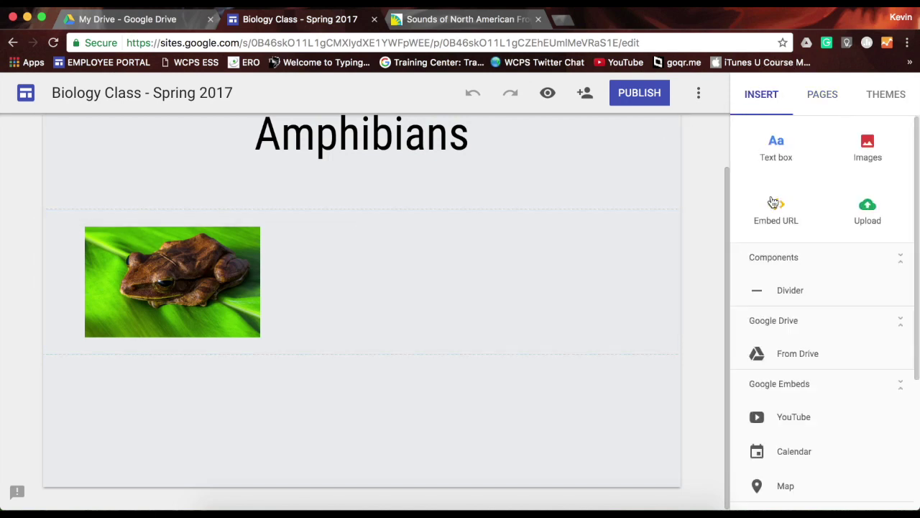
double_click(468, 288)
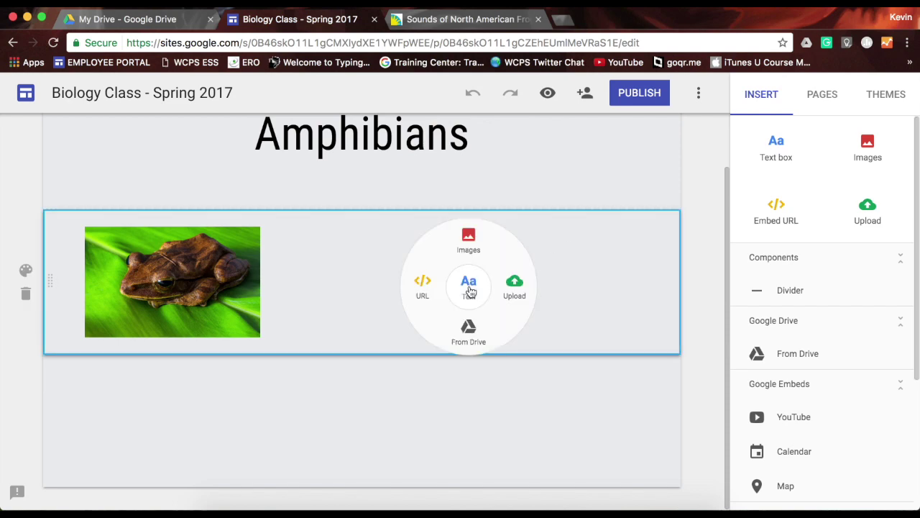
left_click(423, 285)
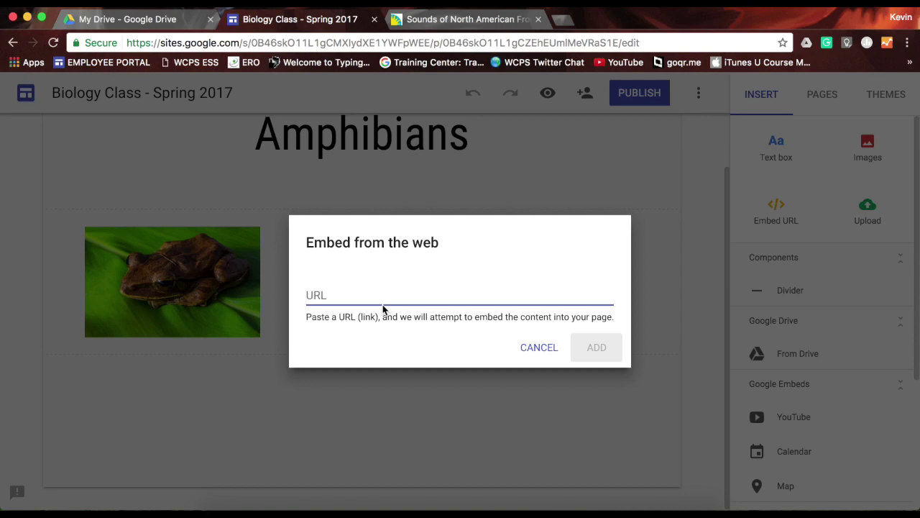
Select the Folkways album page URL and scroll through the Sounds of North American Frogs track listing.
left_click(496, 19)
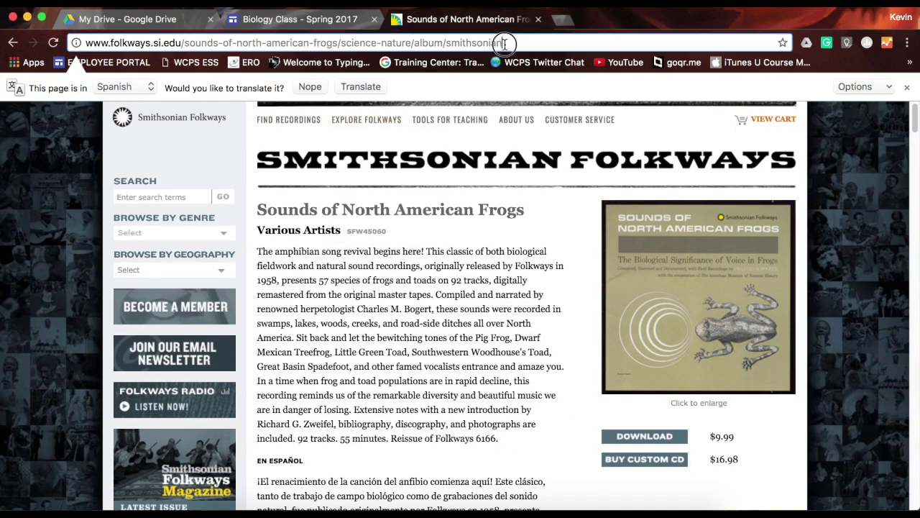
left_click(505, 44)
key("super+c")
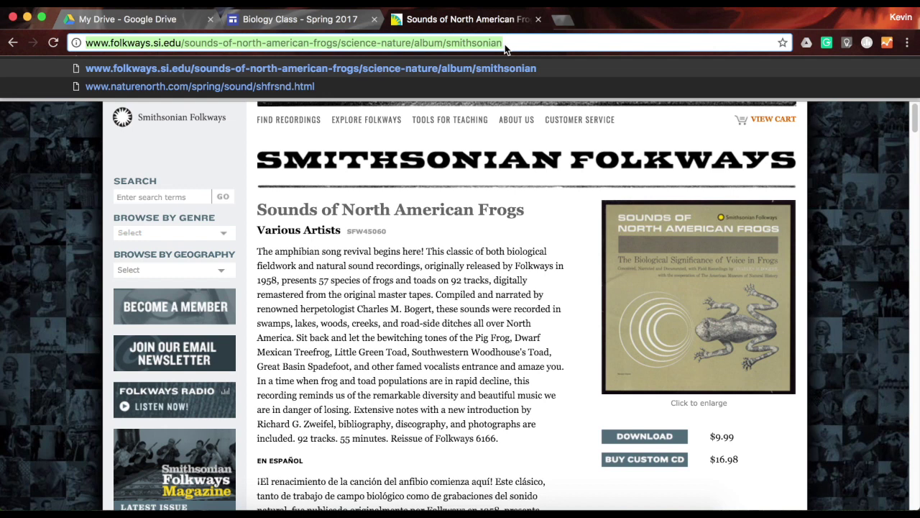
left_click(476, 239)
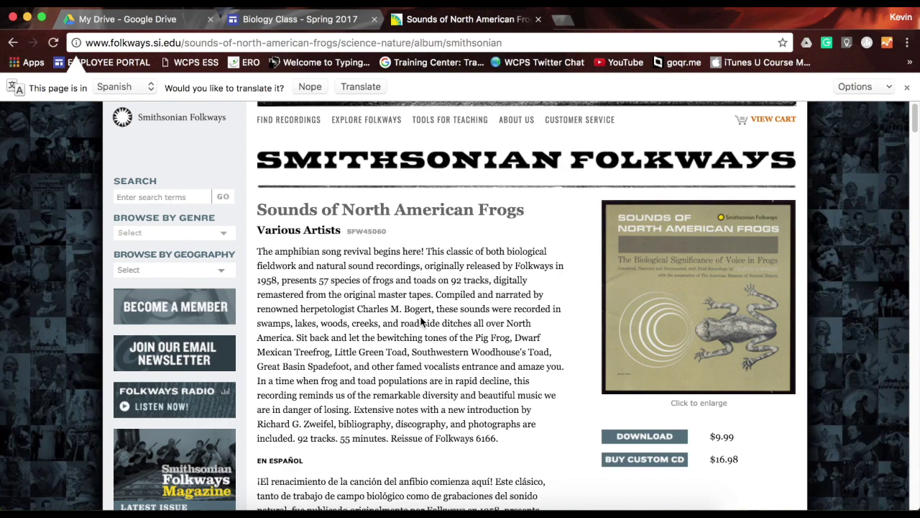
scroll(423, 322, "down", 12)
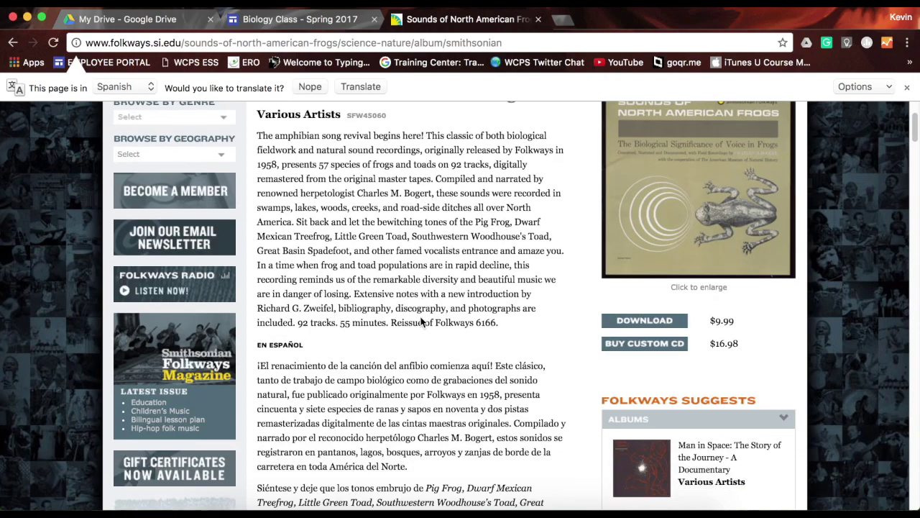
scroll(243, 367, "down", 10)
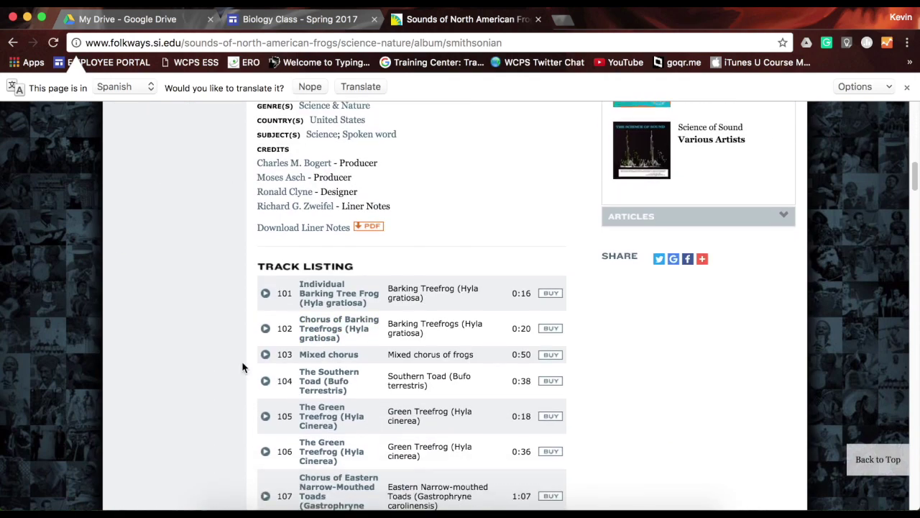
scroll(243, 367, "down", 5)
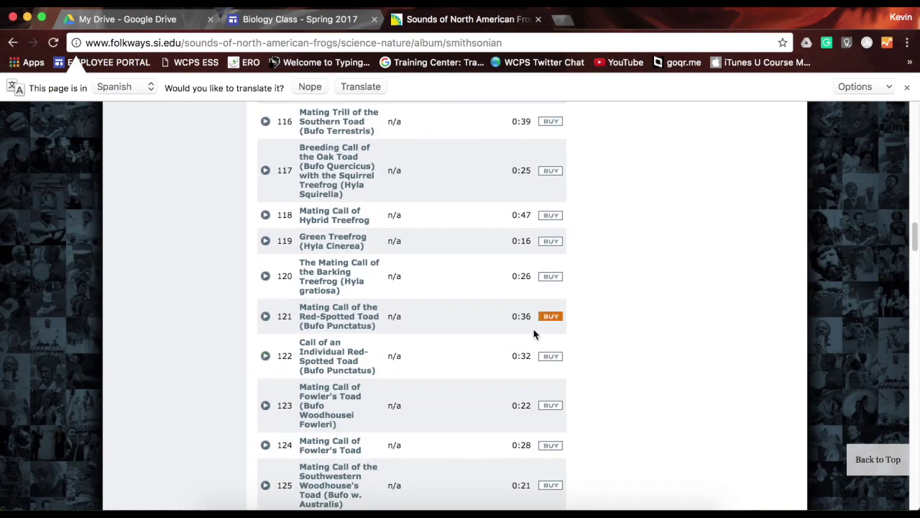
scroll(244, 353, "up", 20)
scroll(244, 353, "up", 5)
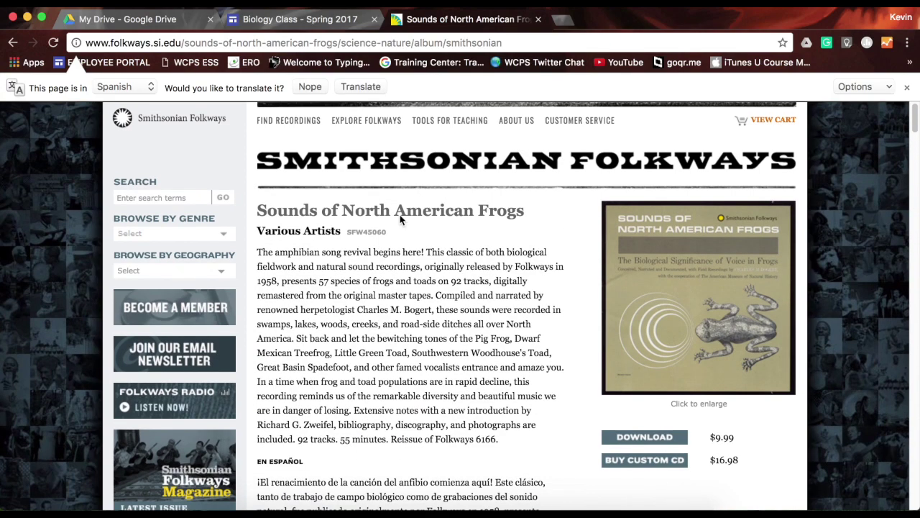
Paste the Folkways album URL into Embed from the web and add it as a card beside the frog photo.
left_click(300, 19)
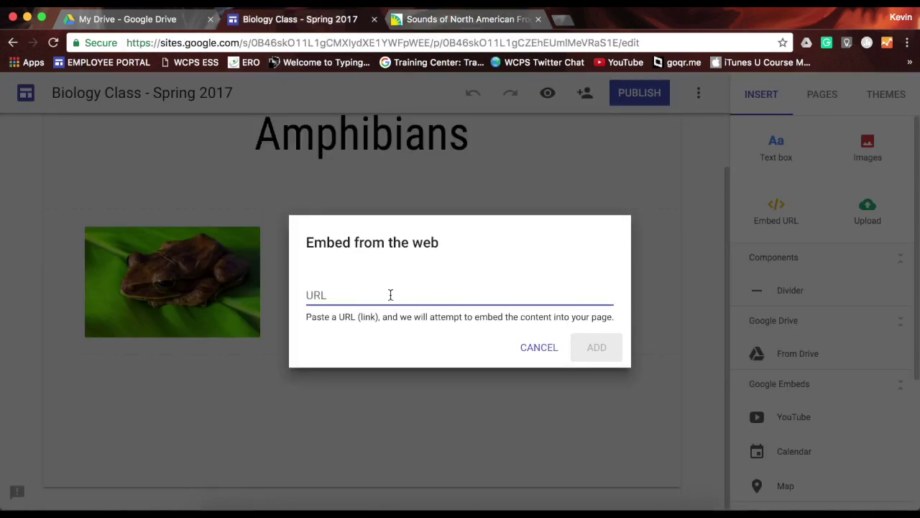
key("super+v")
left_click(601, 349)
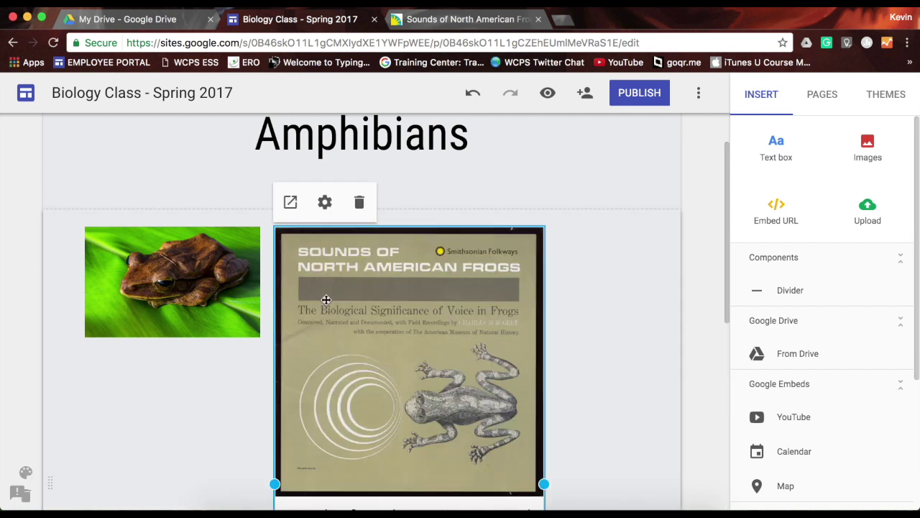
scroll(606, 311, "down", 3)
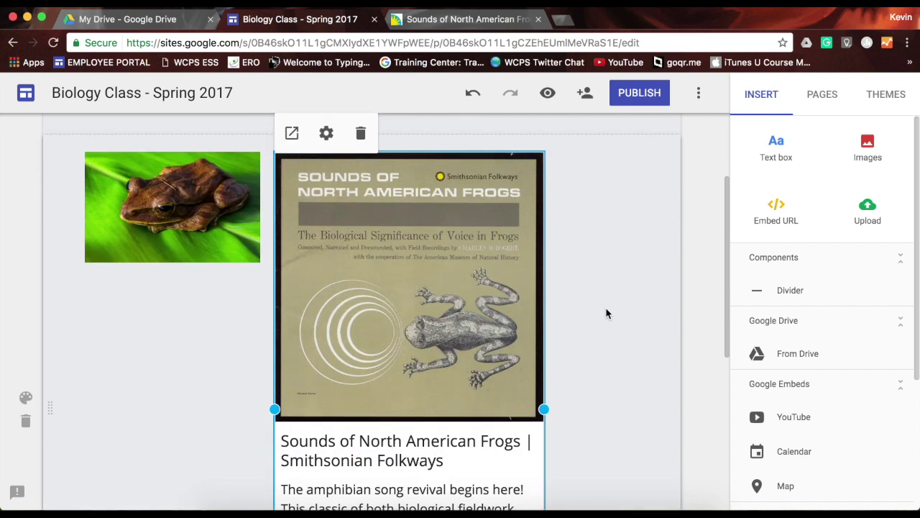
scroll(606, 311, "down", 2)
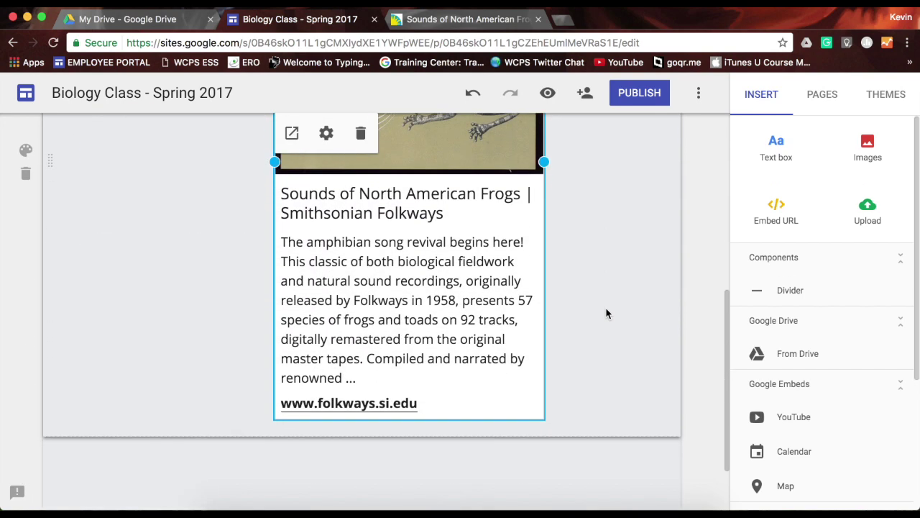
scroll(606, 310, "up", 3)
scroll(605, 307, "up", 2)
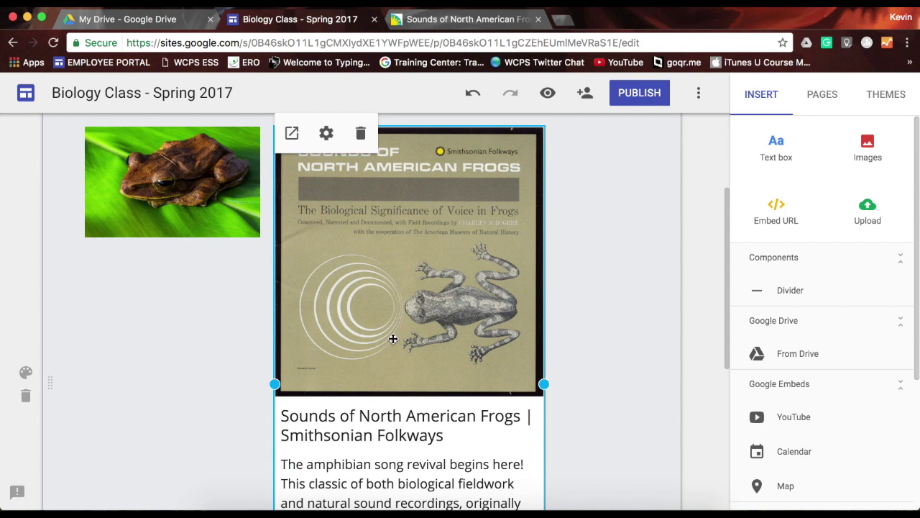
scroll(403, 302, "down", 7)
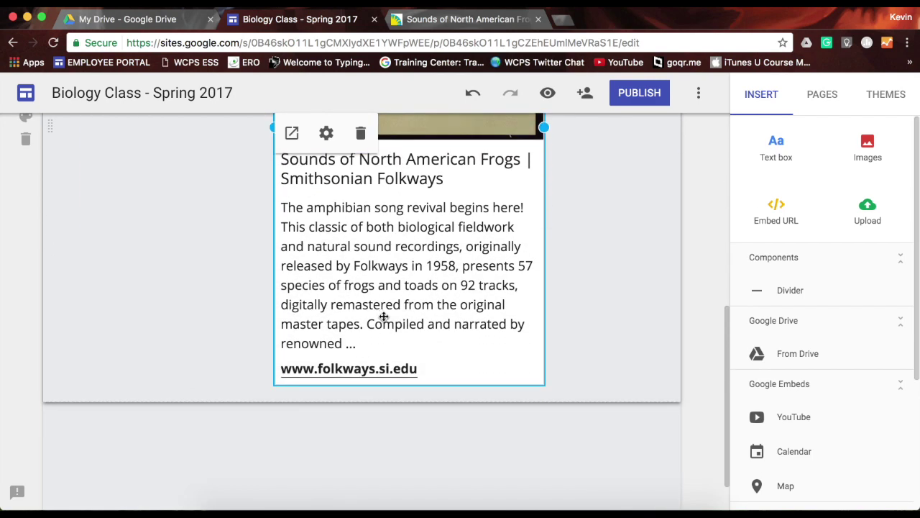
scroll(401, 276, "up", 5)
Drag the Folkways link card's right edge to make it wider.
left_click_drag(545, 336, 639, 342)
scroll(487, 355, "down", 3)
scroll(487, 355, "up", 5)
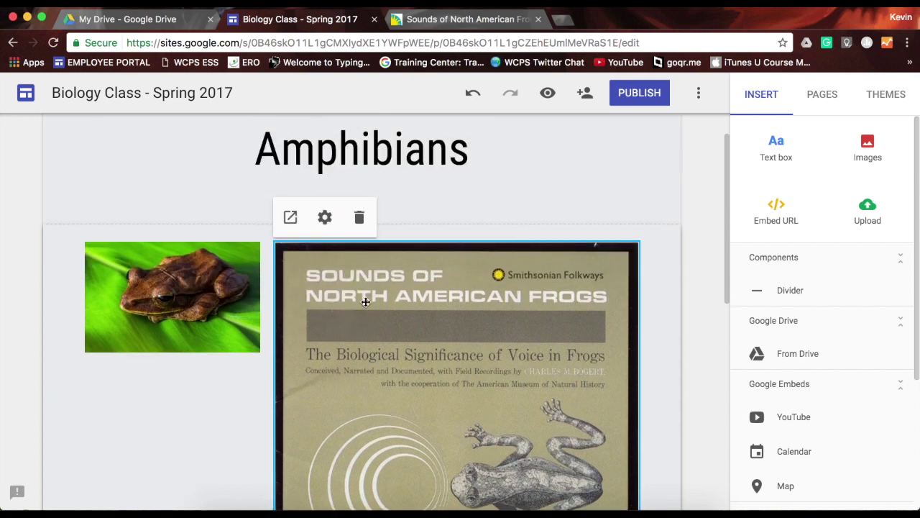
Turn off Show description in the link card settings, leaving image, title and address.
left_click(326, 218)
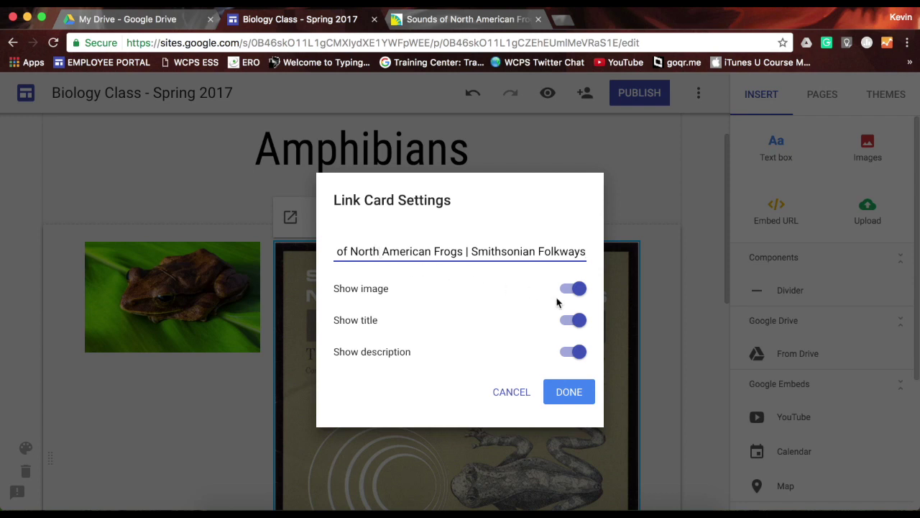
left_click(577, 354)
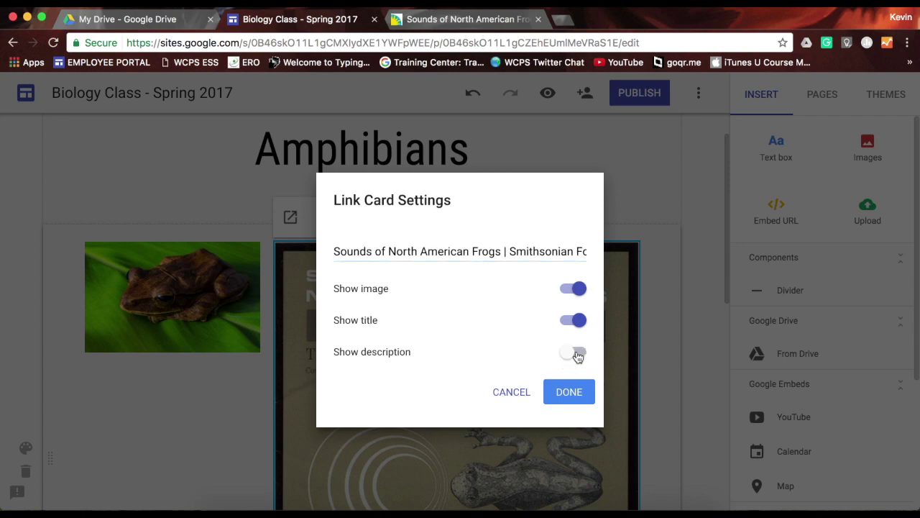
left_click(570, 392)
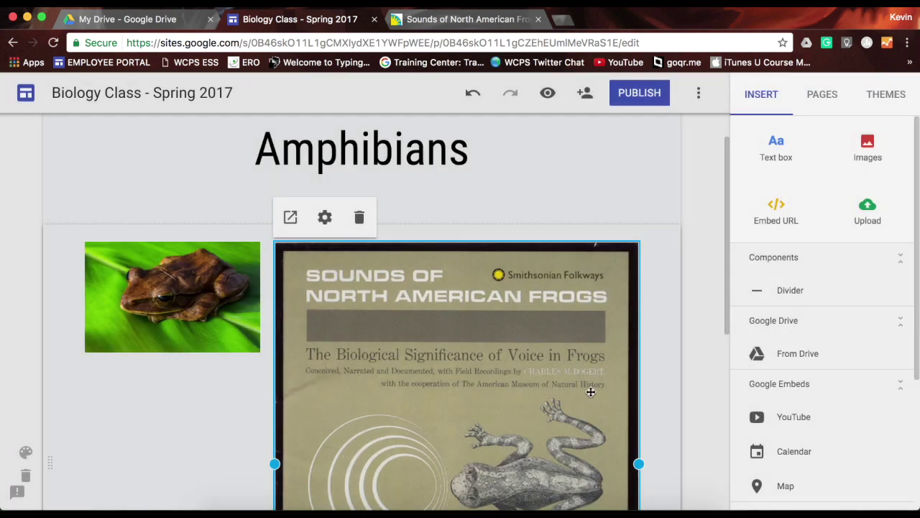
scroll(655, 376, "down", 3)
scroll(655, 376, "up", 3)
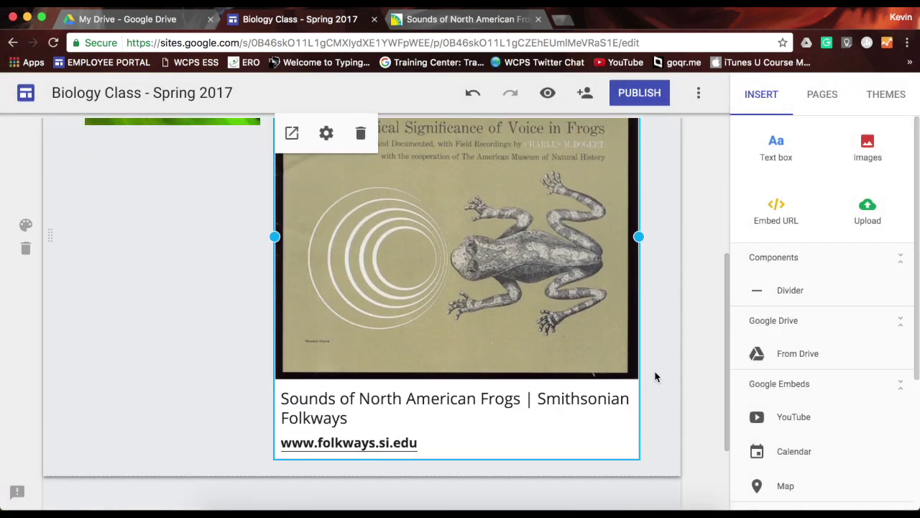
scroll(655, 376, "down", 2)
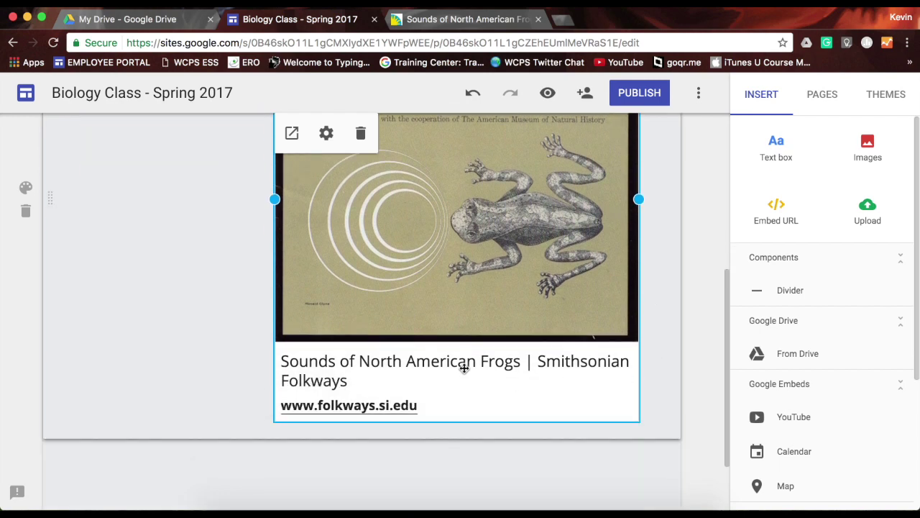
Switch Show description back on for the Folkways card, keeping Show image and Show title enabled.
scroll(655, 362, "up", 3)
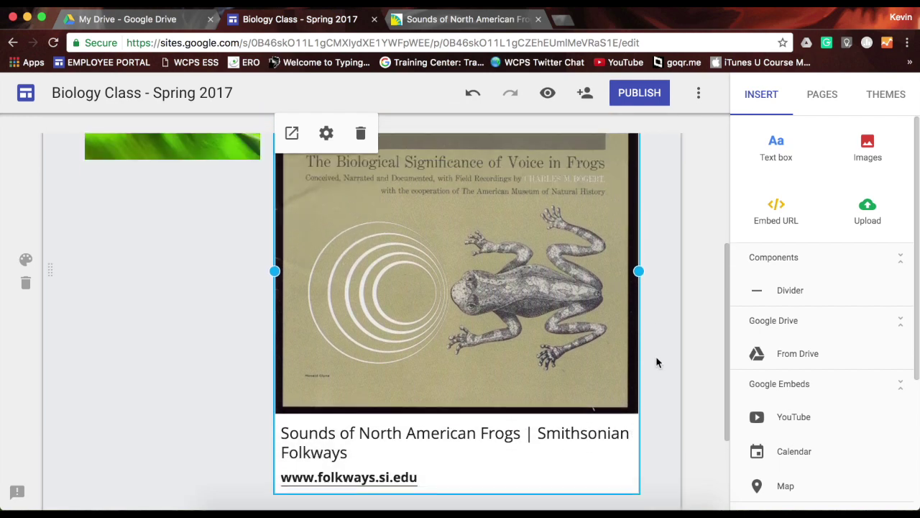
left_click(325, 133)
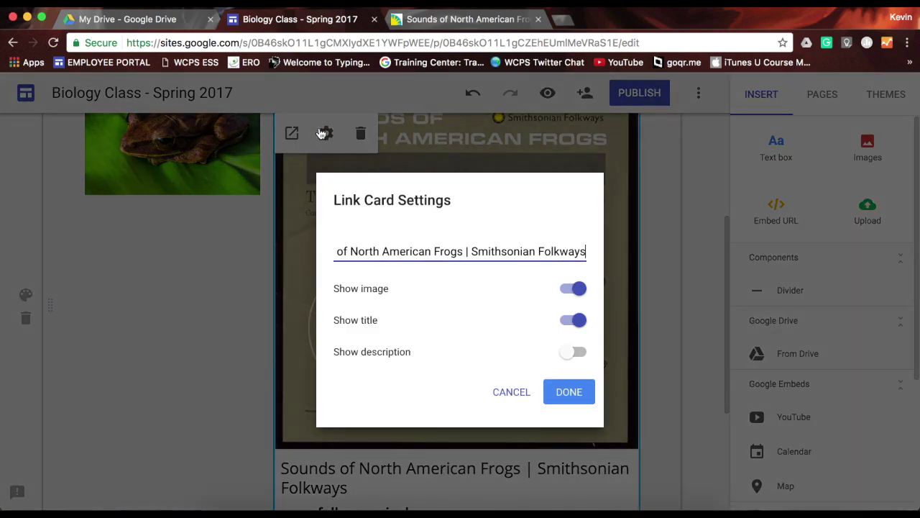
left_click(574, 352)
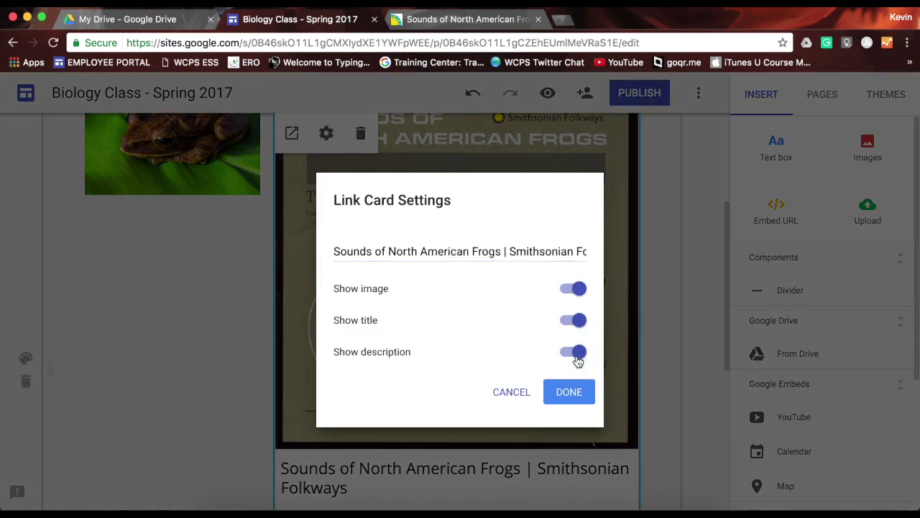
left_click(577, 320)
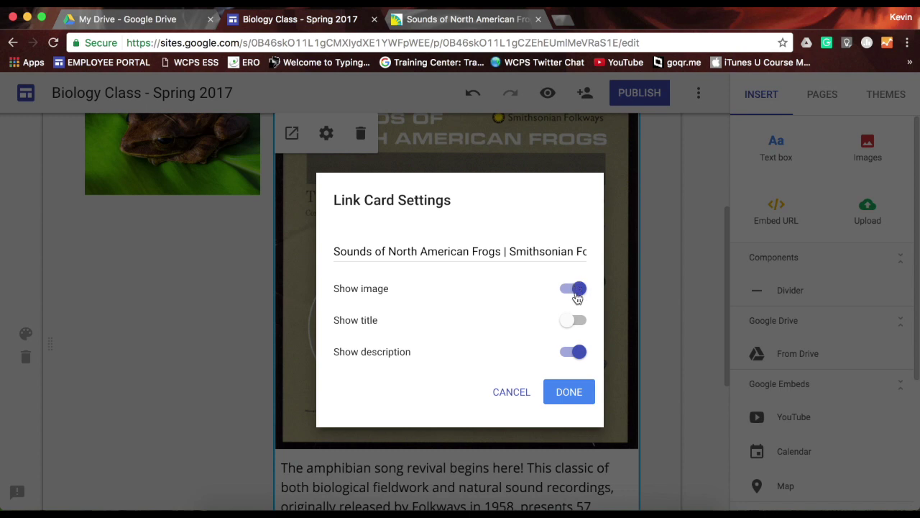
left_click(575, 329)
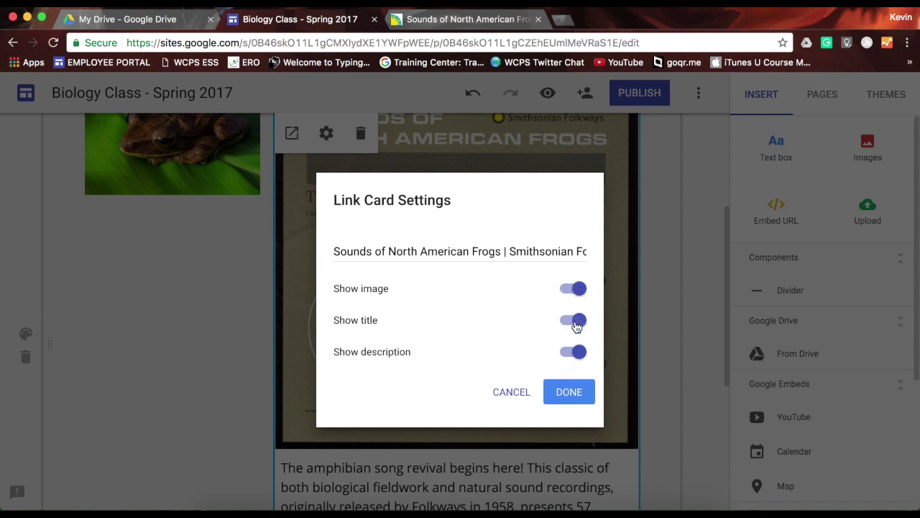
left_click(570, 392)
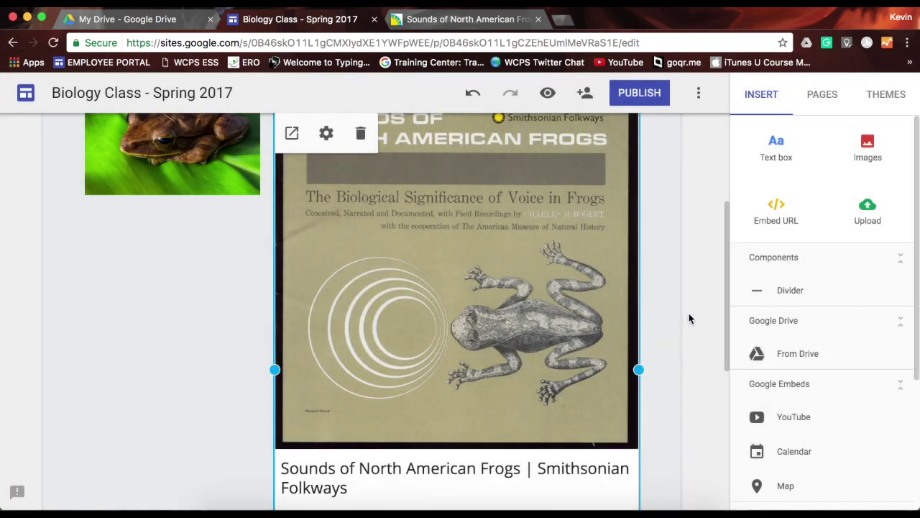
Scroll the Amphibians page and select the Folkways album link card to check its layout.
scroll(688, 318, "up", 1)
scroll(689, 318, "up", 1)
left_click(689, 318)
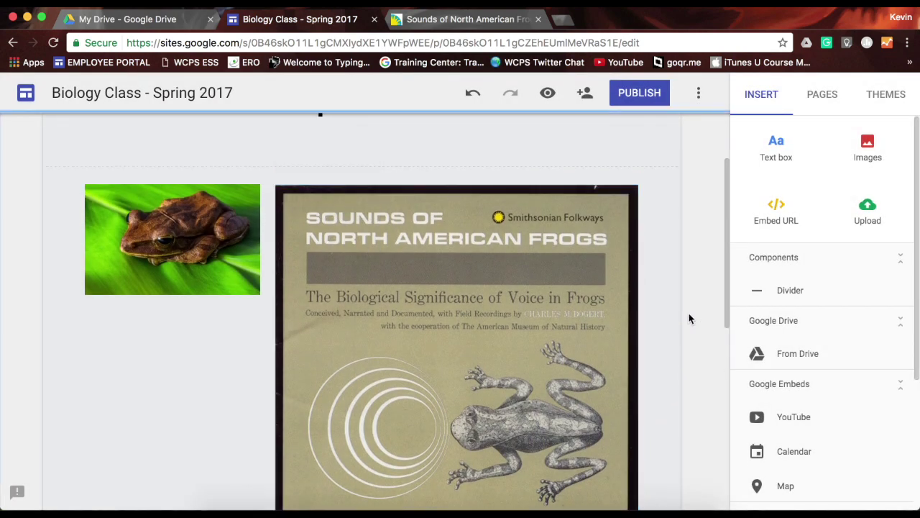
scroll(690, 333, "down", 6)
scroll(689, 335, "up", 6)
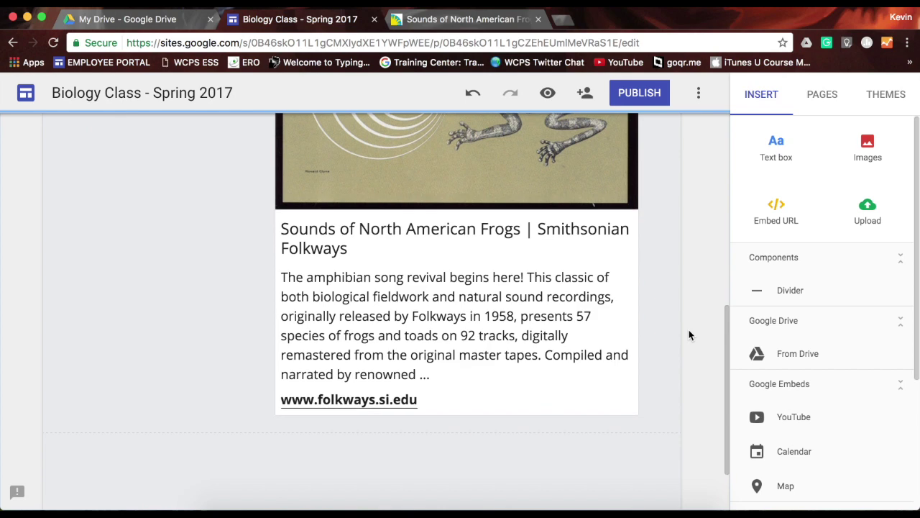
scroll(688, 335, "up", 1)
left_click(481, 391)
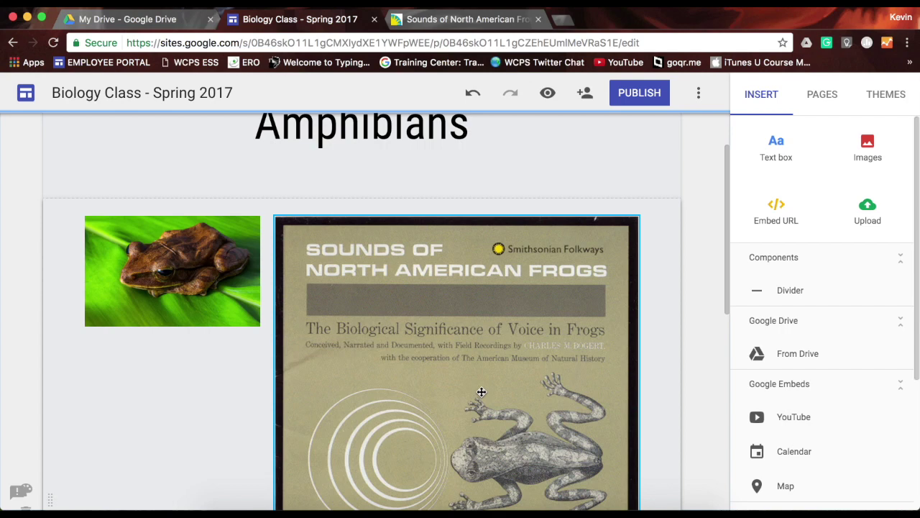
scroll(687, 305, "up", 3)
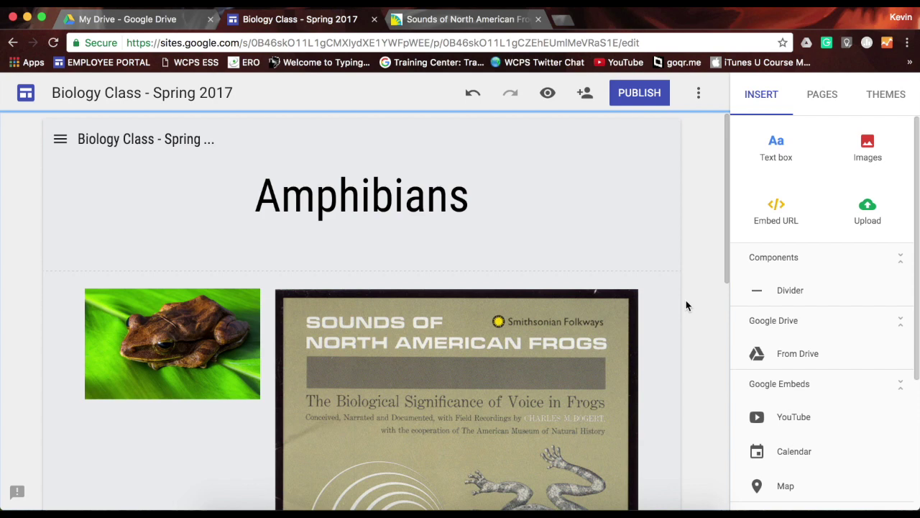
scroll(685, 306, "down", 5)
left_click(470, 280)
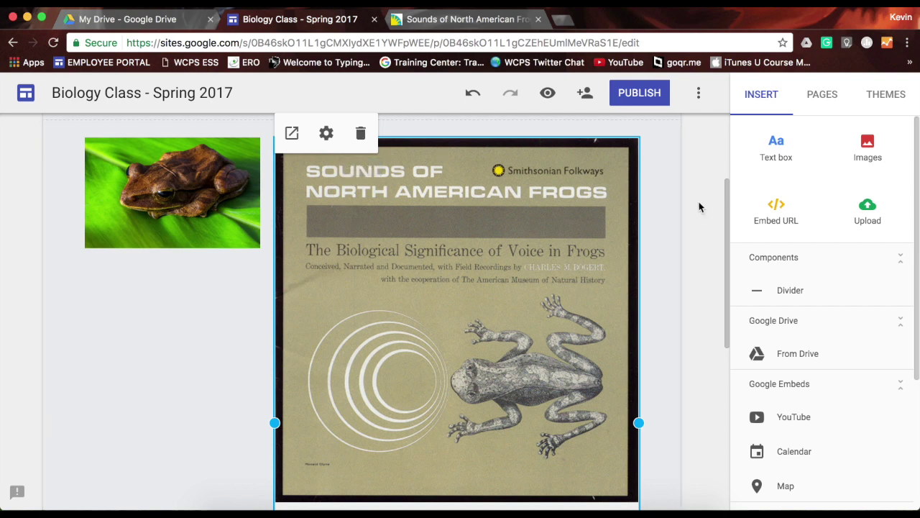
Preview the Amphibians page as visitors will see it.
scroll(699, 207, "up", 2)
scroll(698, 206, "up", 2)
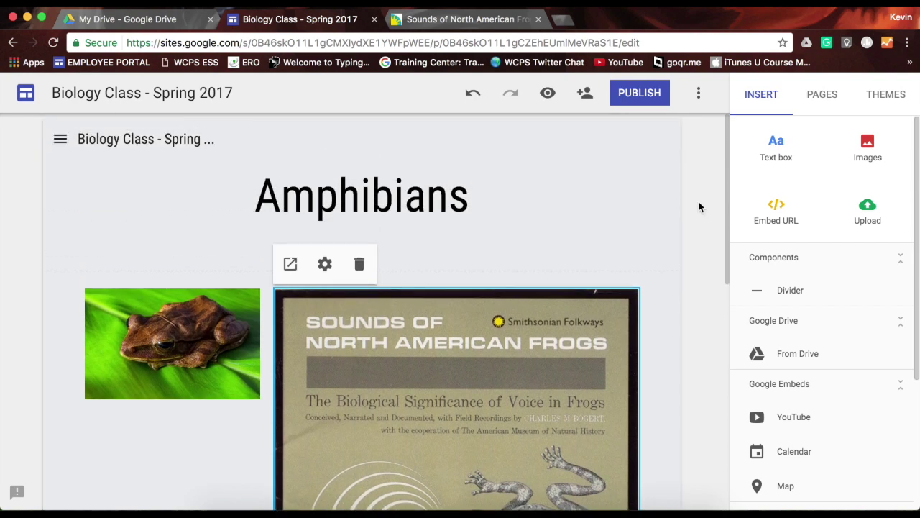
scroll(699, 206, "down", 5)
scroll(699, 207, "down", 2)
scroll(699, 207, "up", 5)
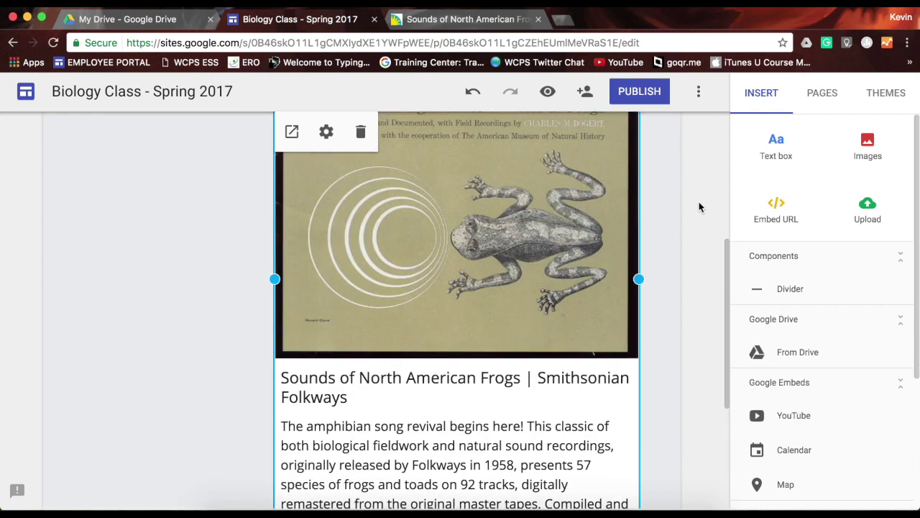
scroll(699, 202, "up", 2)
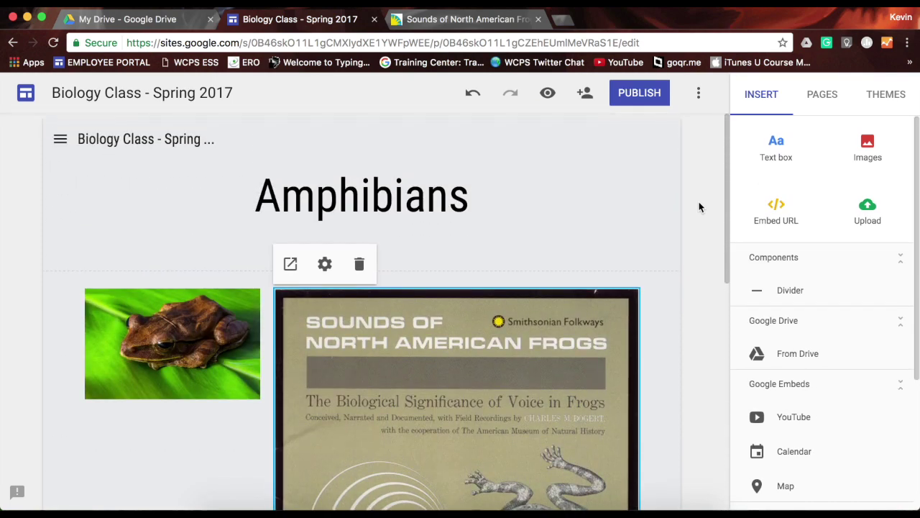
left_click(548, 99)
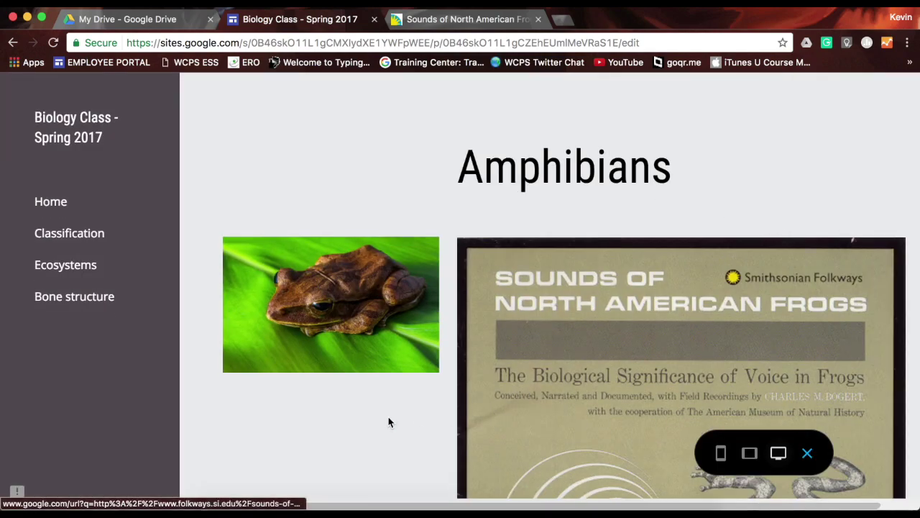
Check the card's title and description in the preview, then exit back to the editor.
scroll(388, 422, "down", 3)
scroll(388, 423, "down", 5)
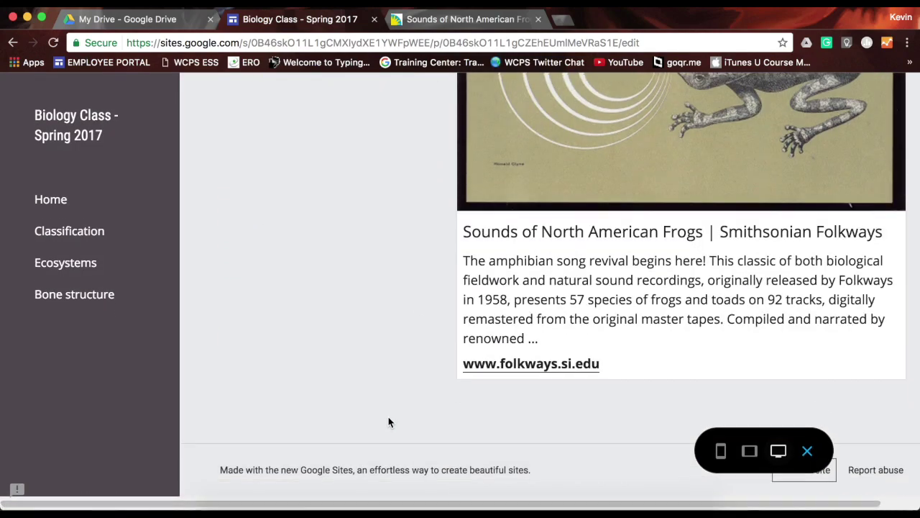
scroll(388, 423, "up", 5)
scroll(389, 423, "up", 3)
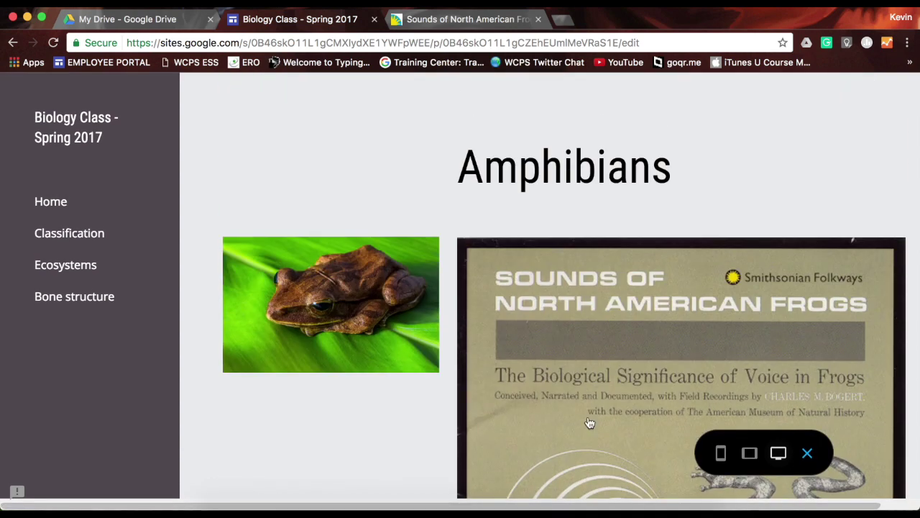
left_click(808, 454)
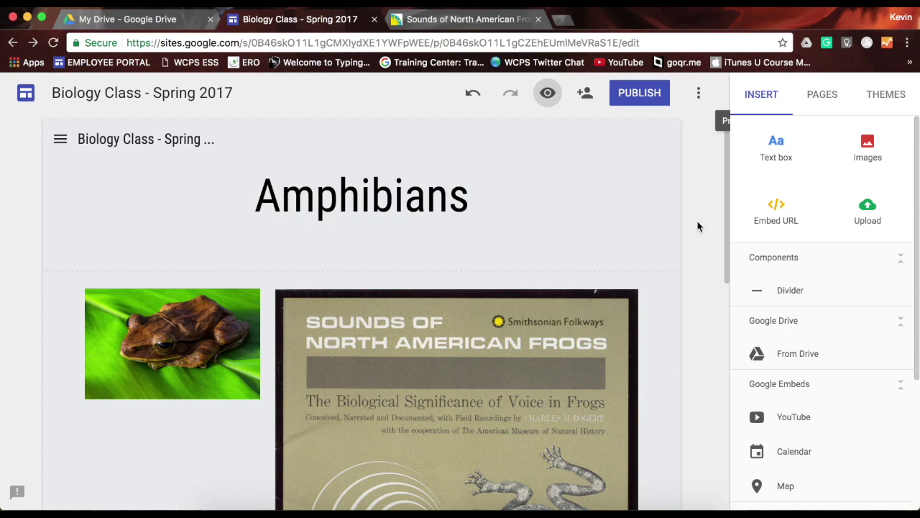
scroll(698, 277, "down", 3)
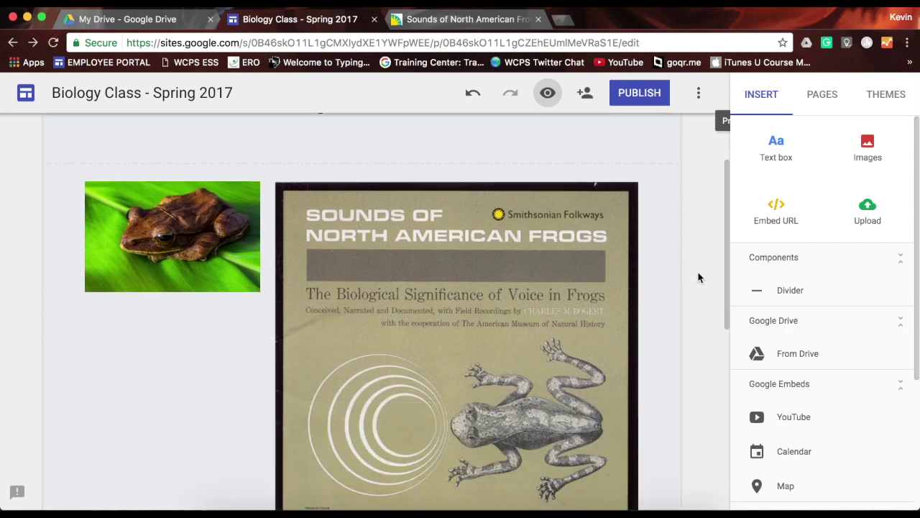
scroll(698, 277, "down", 1)
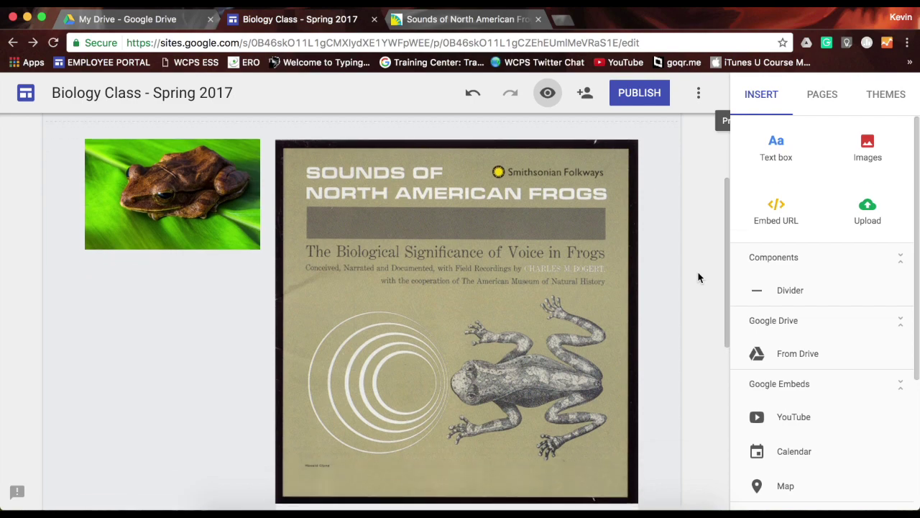
Preview the page in Tablet layout and scroll to the frog link card.
left_click(546, 94)
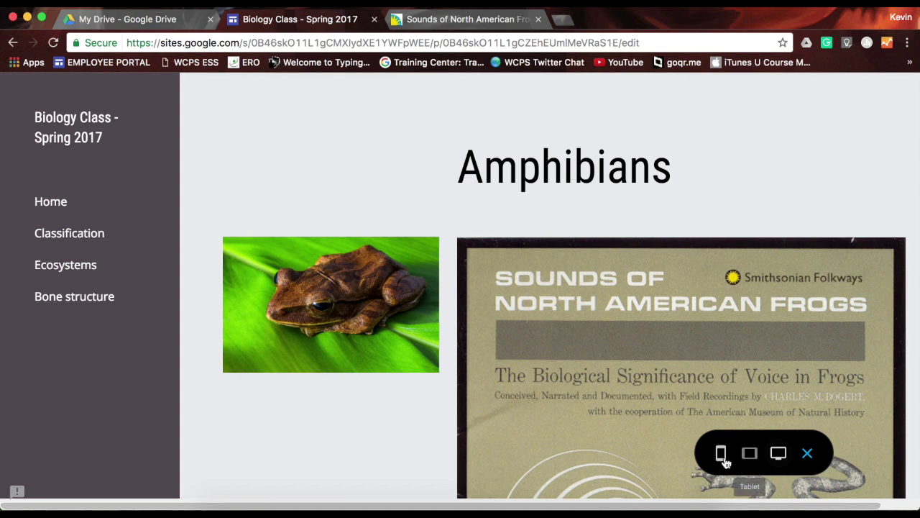
left_click(721, 453)
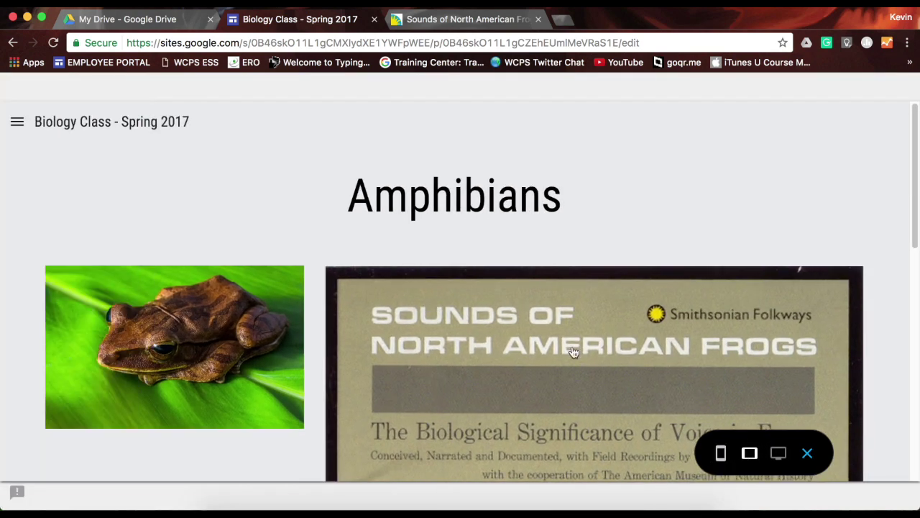
scroll(462, 304, "down", 10)
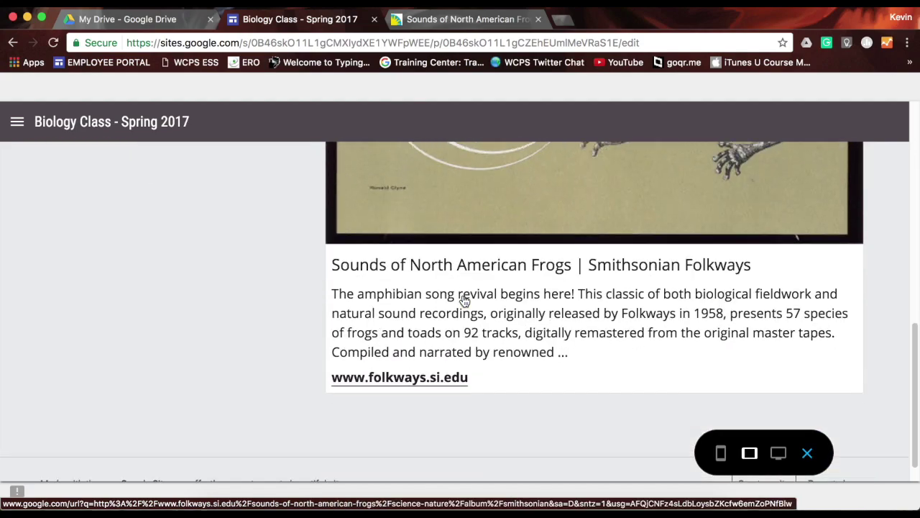
scroll(464, 301, "up", 10)
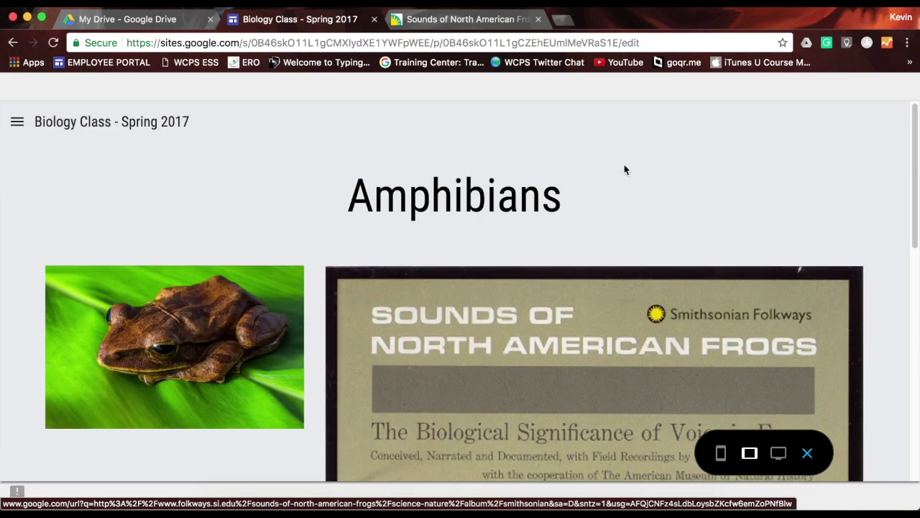